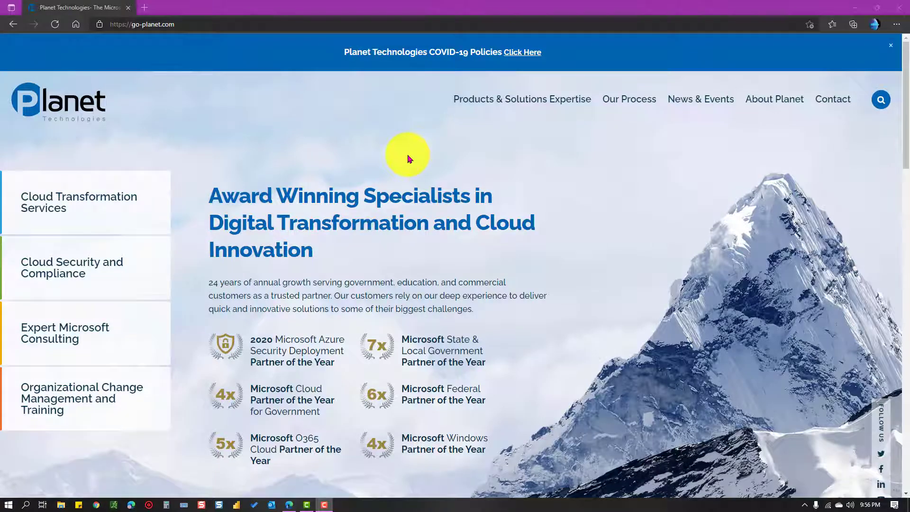
Open portal.office.com in a new browser tab.
click(145, 7)
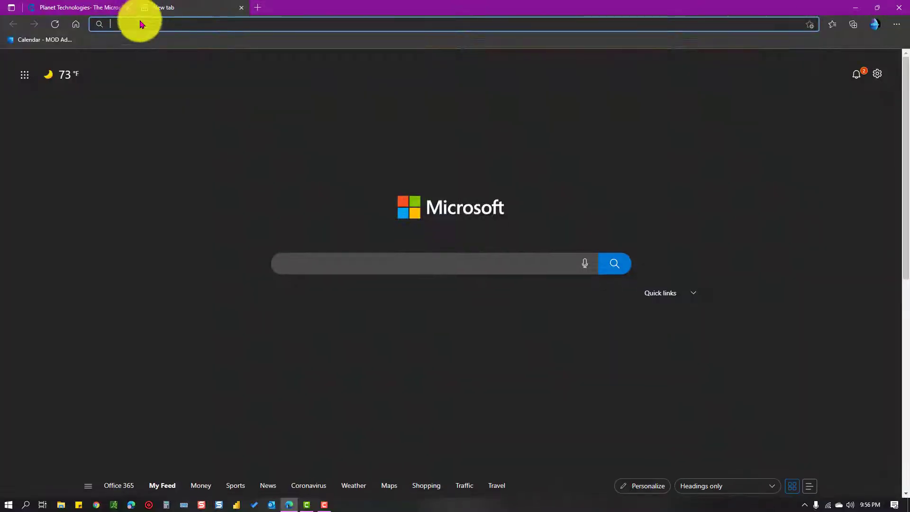
click(135, 25)
text(portal.)
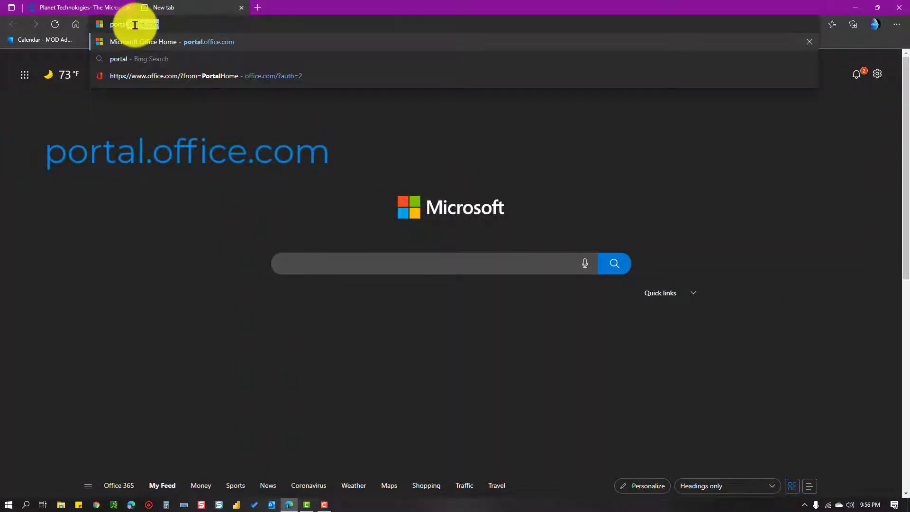
text(office.com)
key(Return)
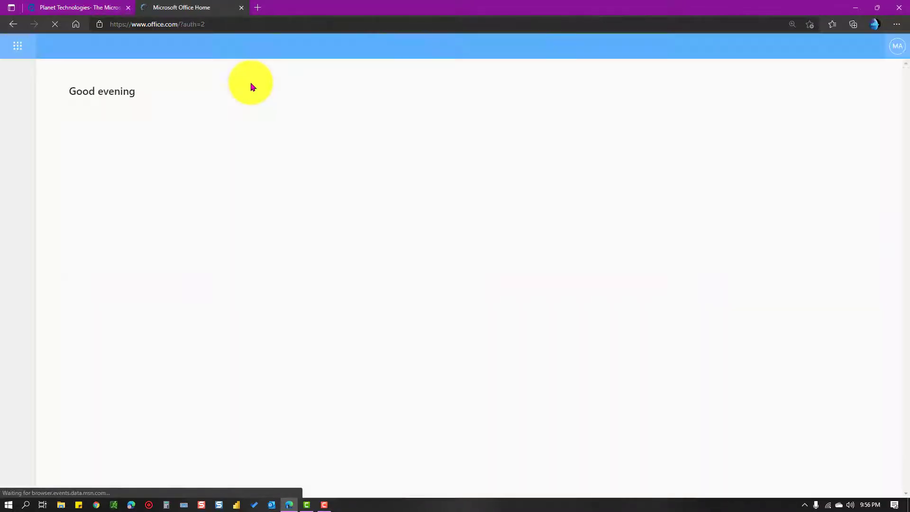
Open Outlook mail from the Office home page and open its calendar in a separate tab.
click(17, 161)
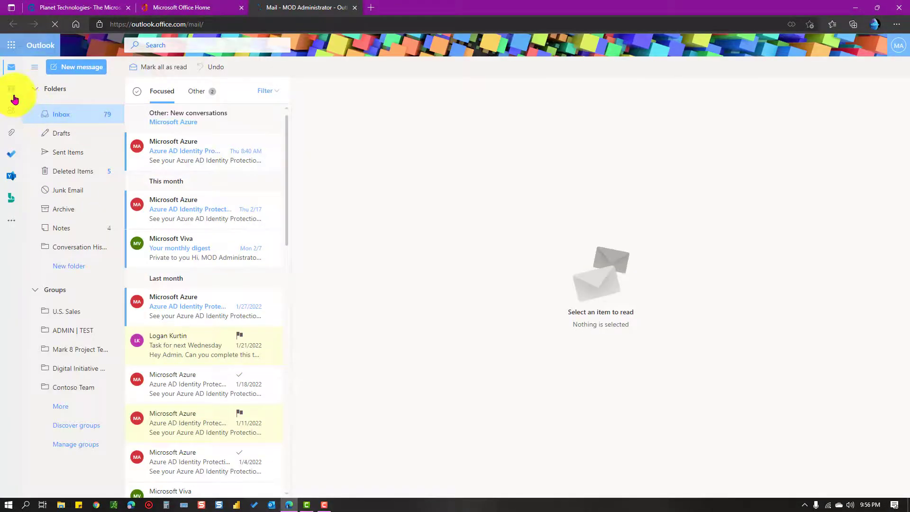
click(16, 96)
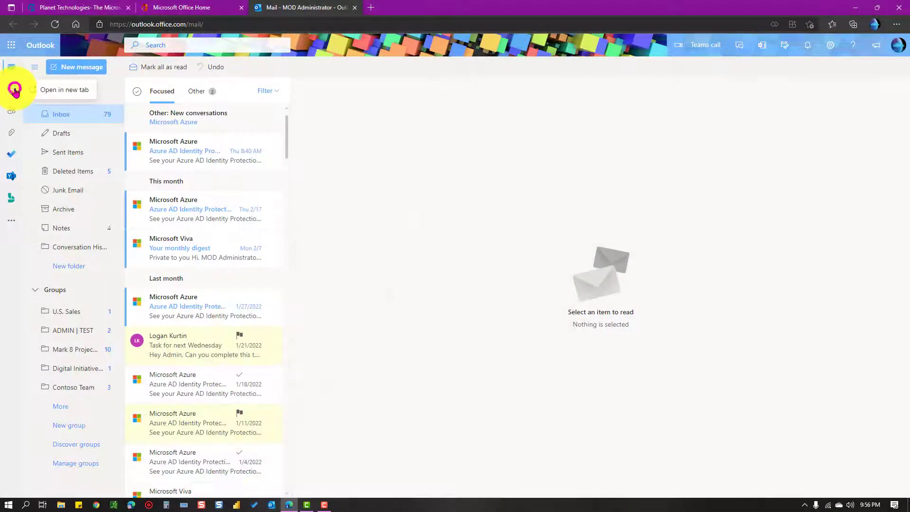
click(45, 93)
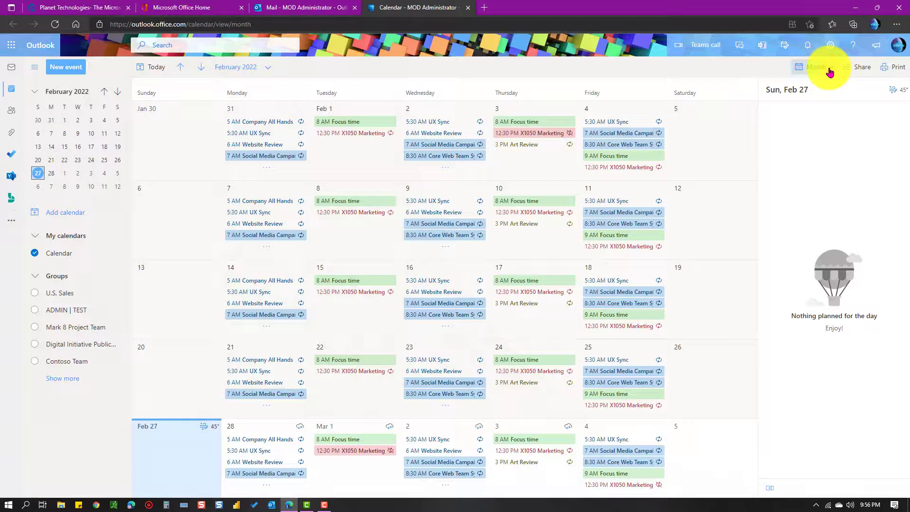
Switch the calendar from the month layout to the Board view.
click(830, 71)
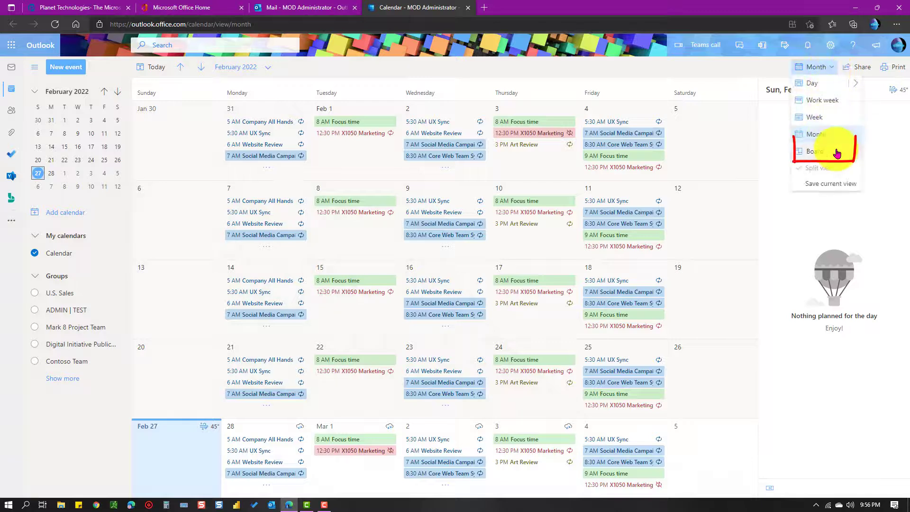
mouse_move(837, 153)
click(764, 151)
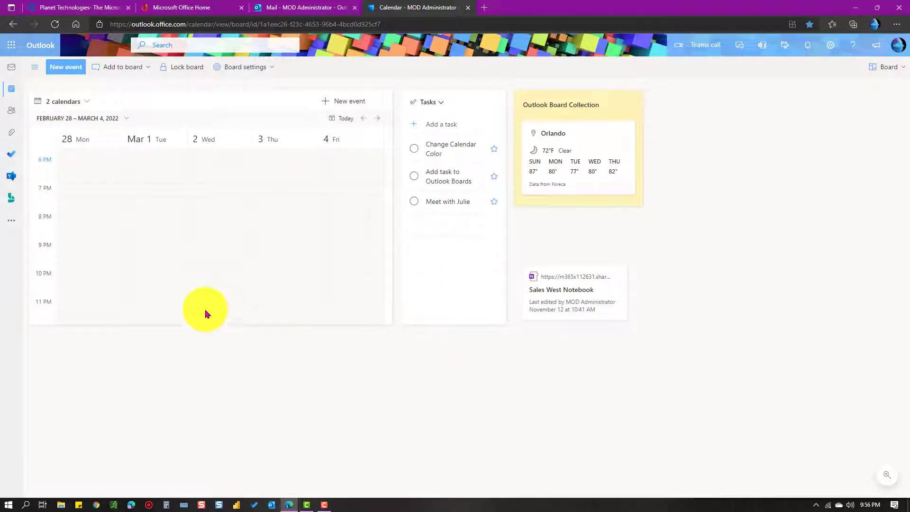
Examine the board's calendar, tasks, weather and notebook cards at different zoom levels and positions on the canvas.
scroll(291, 244, up, 5)
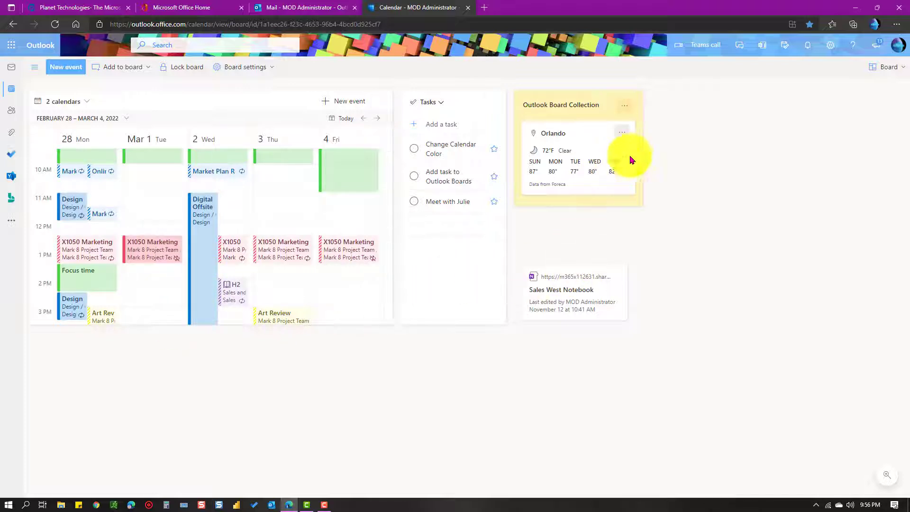
drag(420, 366, 477, 407)
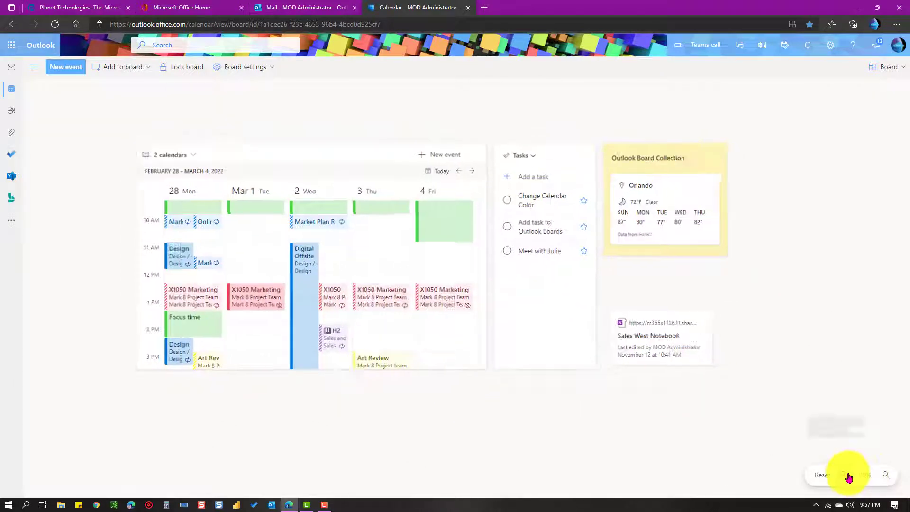
click(845, 475)
drag(507, 378, 360, 272)
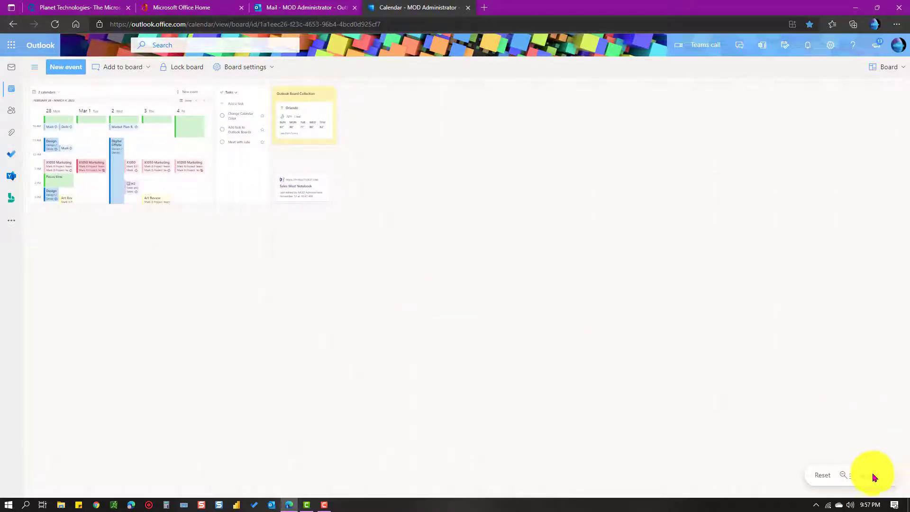
click(874, 477)
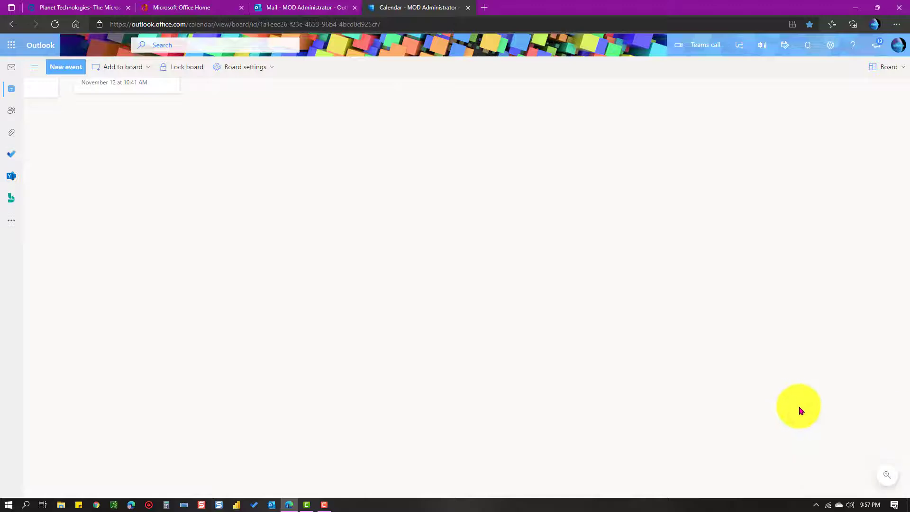
drag(467, 329, 736, 415)
drag(319, 297, 339, 358)
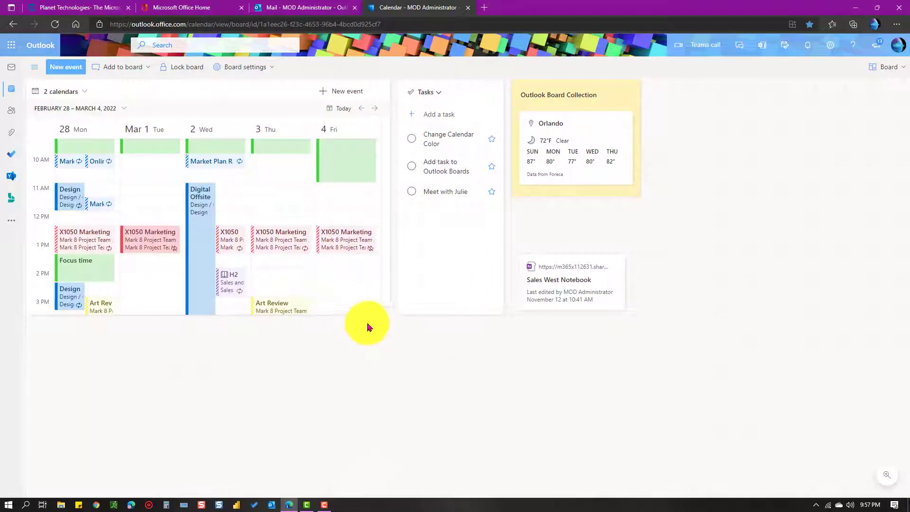
Enlarge the board's calendar card downward so it shows more hours, and look through its daytime events.
drag(369, 314, 359, 441)
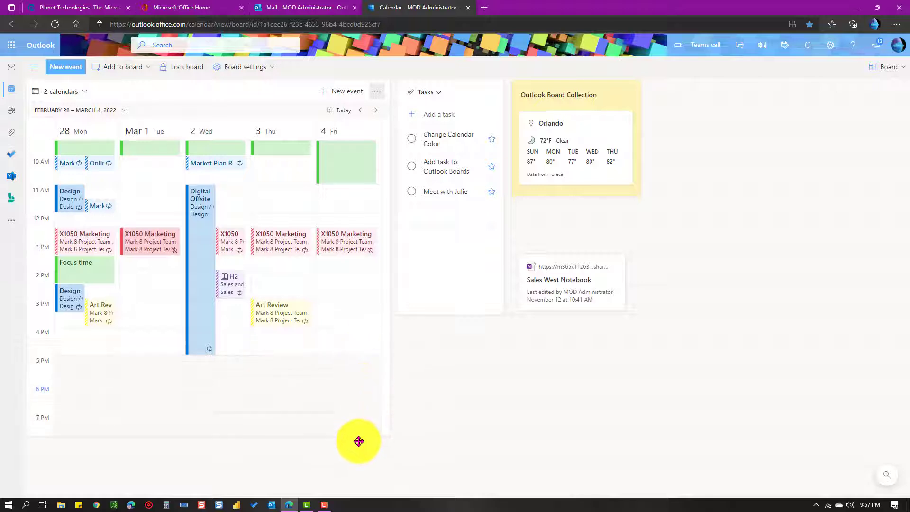
scroll(318, 363, up, 3)
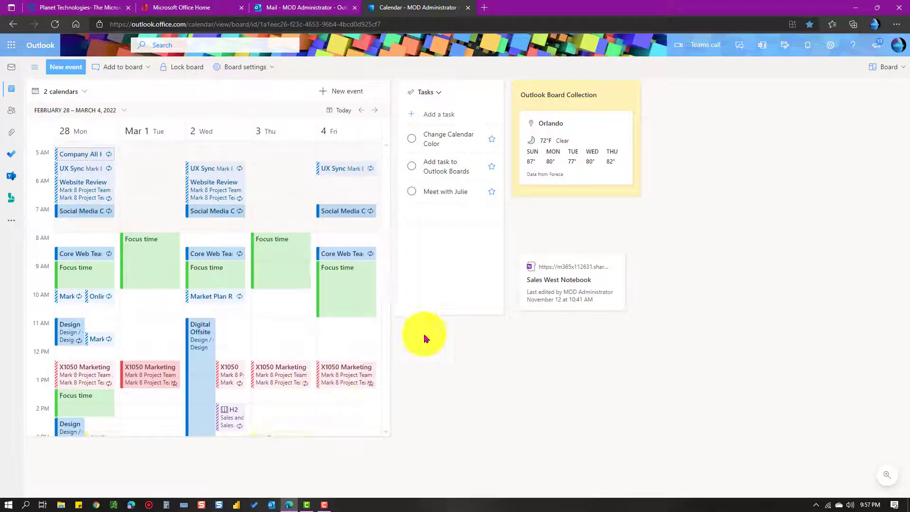
scroll(299, 342, down, 2)
Accept only the Thursday 3/3/2022 occurrence of the X1050 Marketing sync and send the response to the organizer.
click(270, 285)
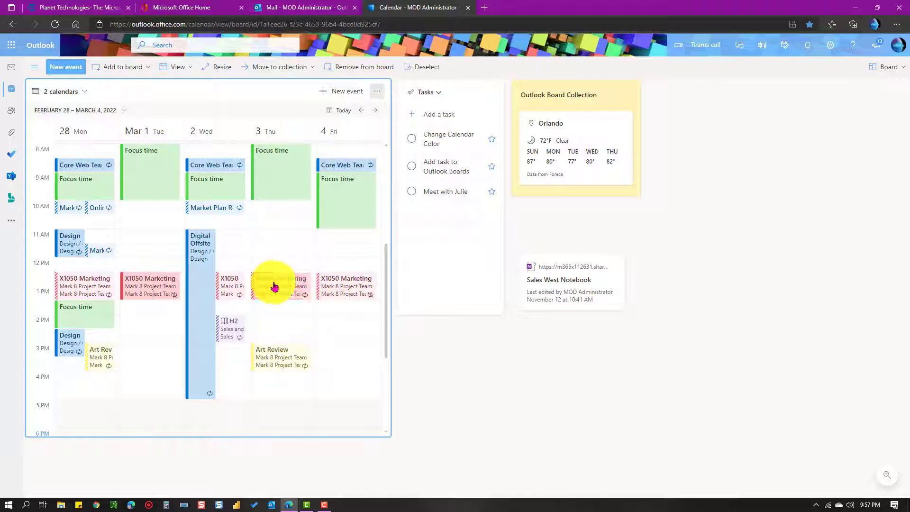
click(276, 286)
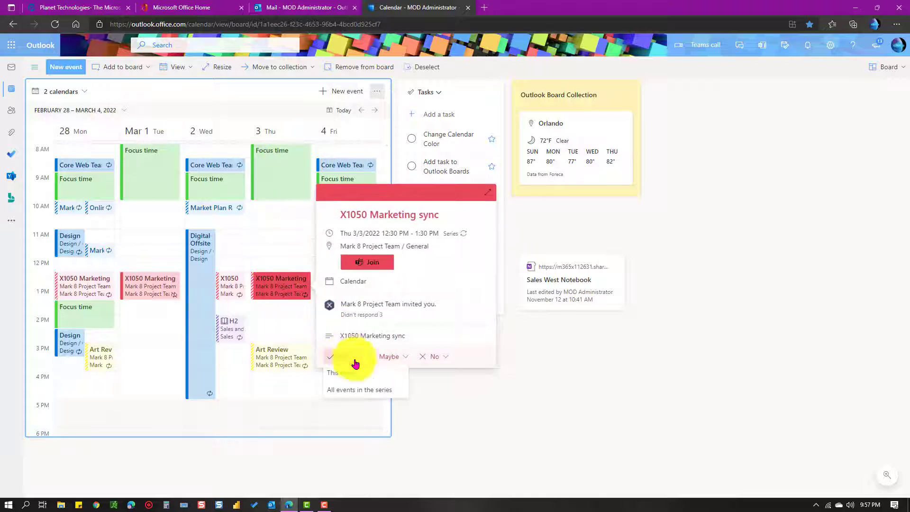
click(365, 377)
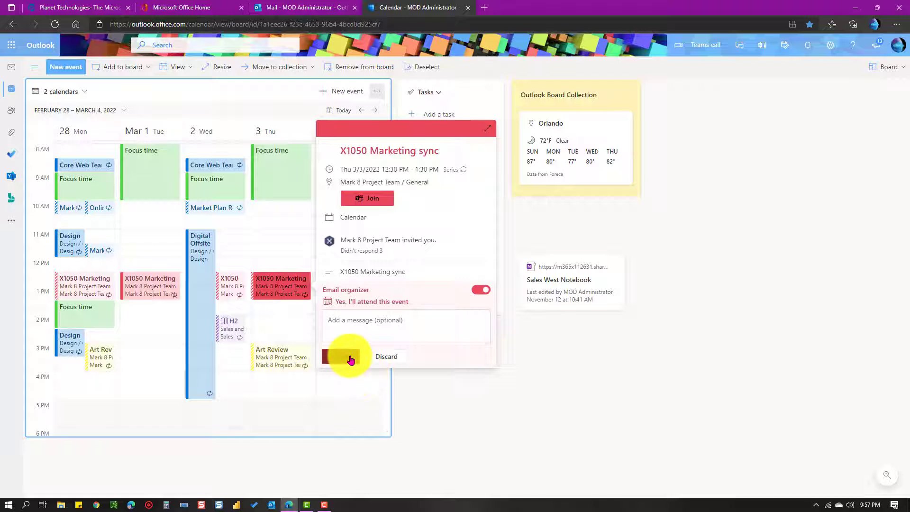
click(350, 358)
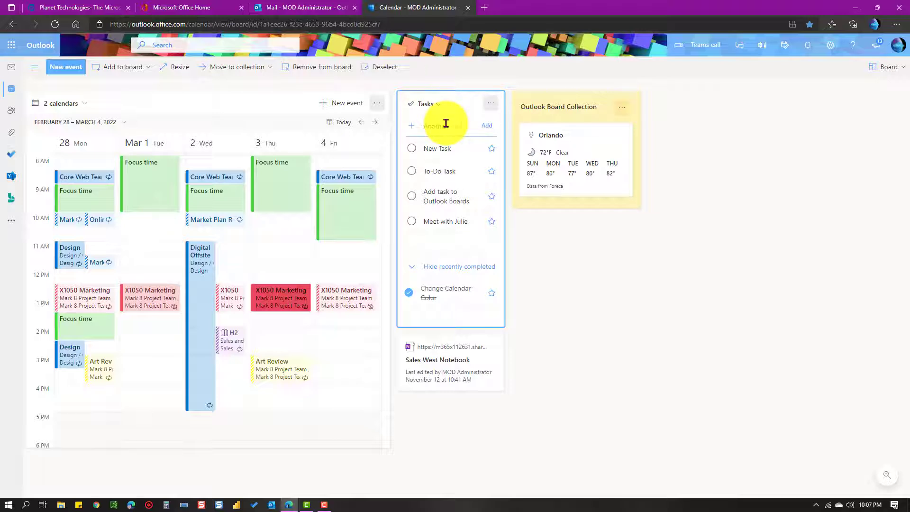
Add "Another new task" to the Tasks card and mark "Add task to Outlook Boards" as completed.
key(Return)
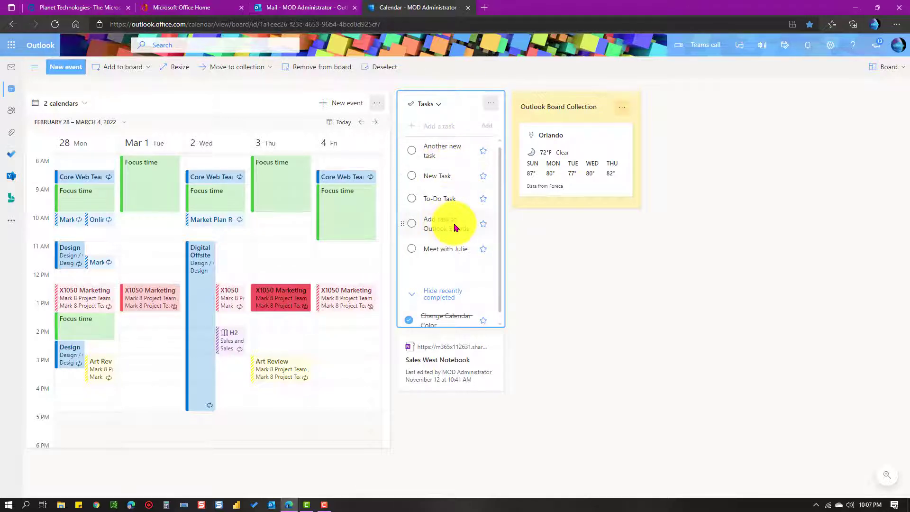
click(413, 226)
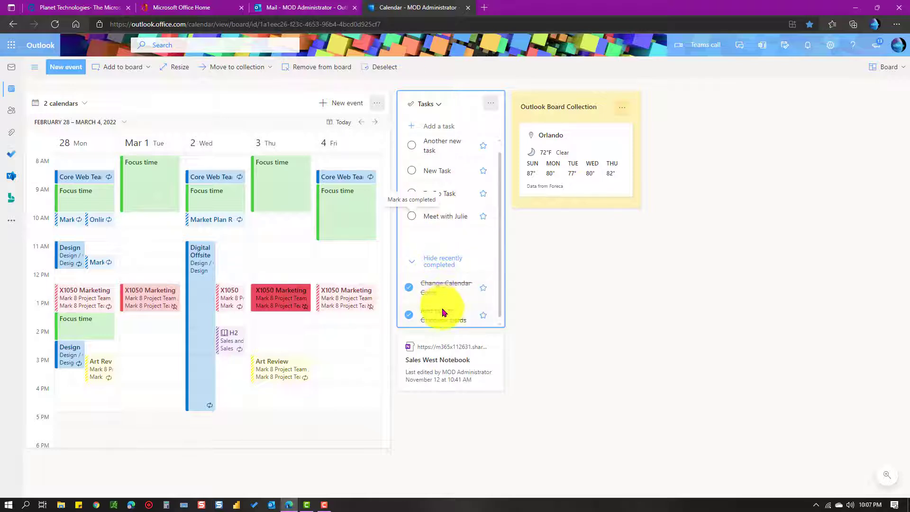
View the Sales West Notebook from its board card, return to the board and change the card's color to Pink.
click(432, 361)
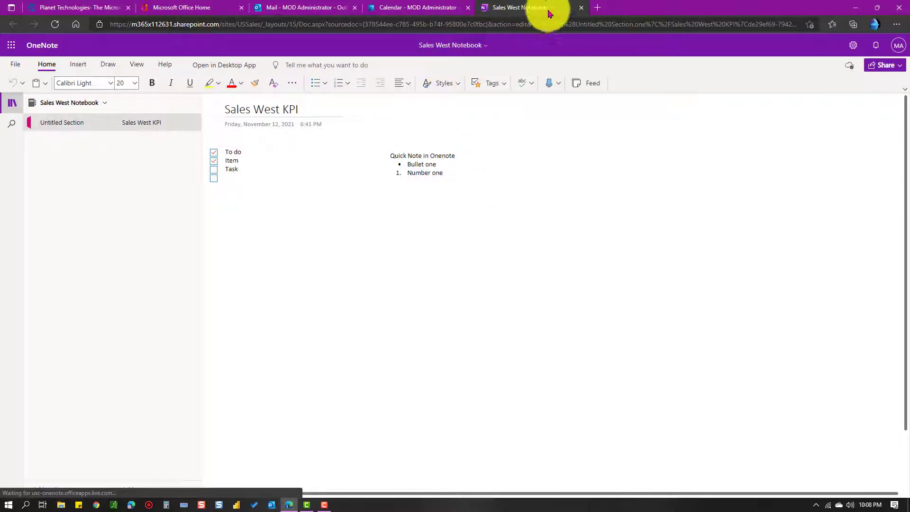
click(433, 8)
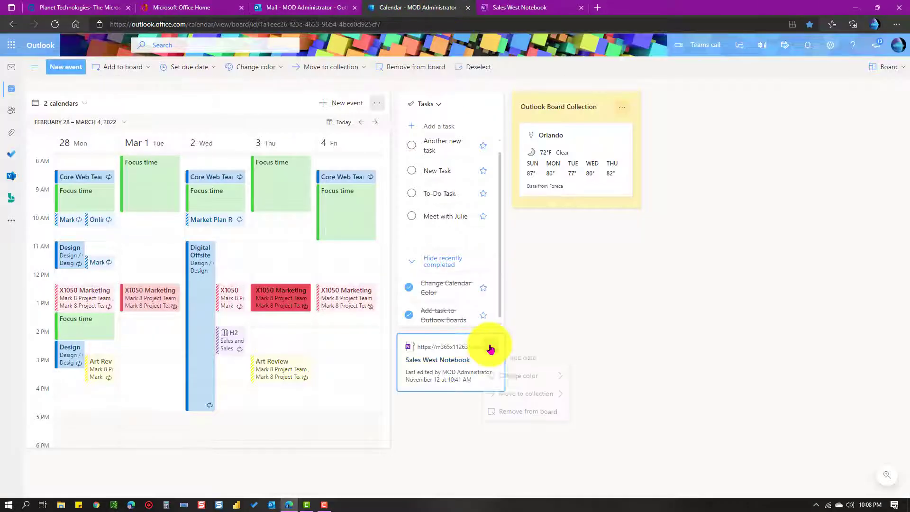
mouse_move(552, 380)
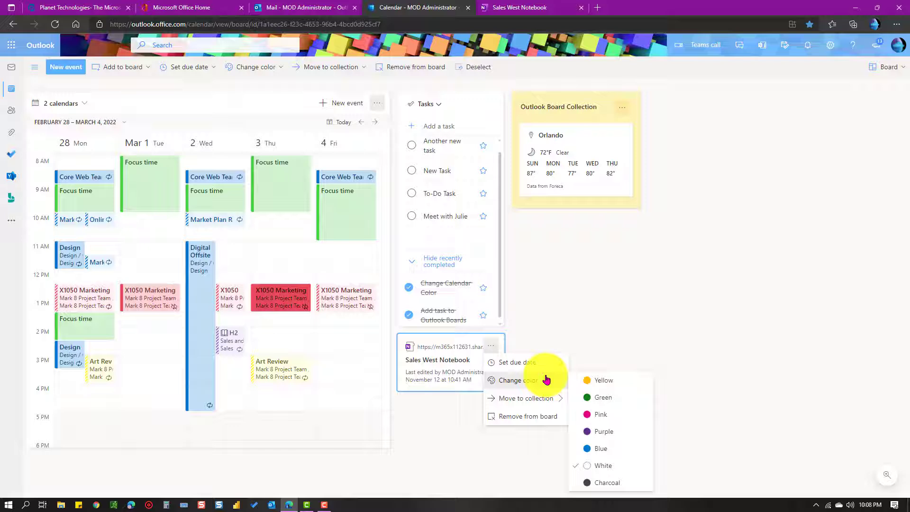
click(603, 411)
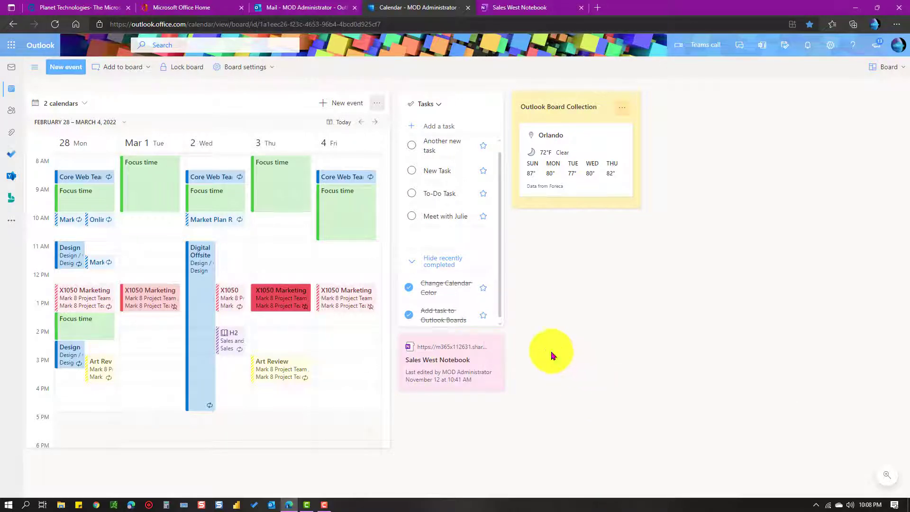
Add a Goal card to the board and insert the target emoji at the start of its text.
click(136, 72)
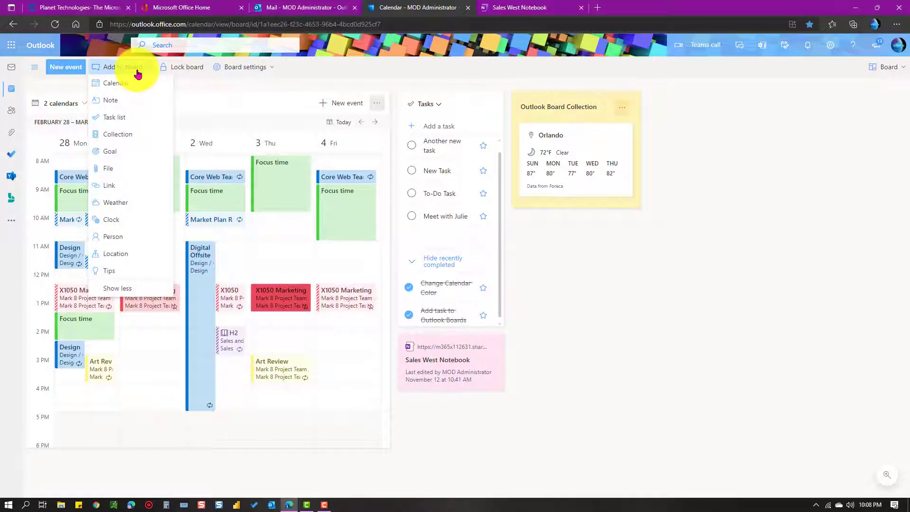
click(127, 151)
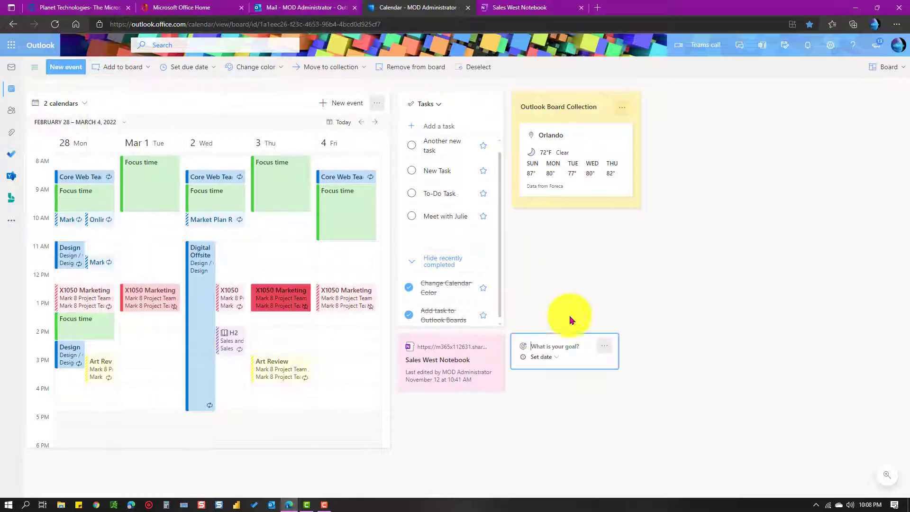
key(super+period)
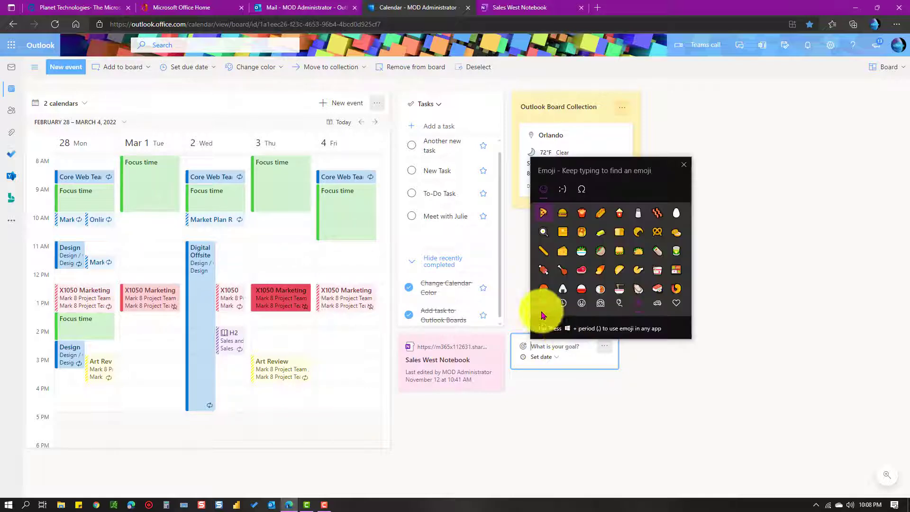
text(win)
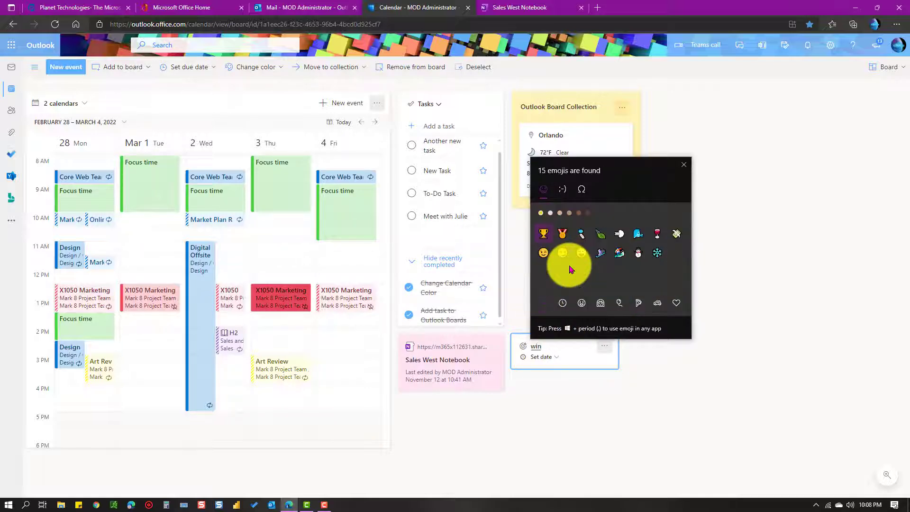
key(BackSpace)
key(BackSpace)
key(BackSpace)
text(tar)
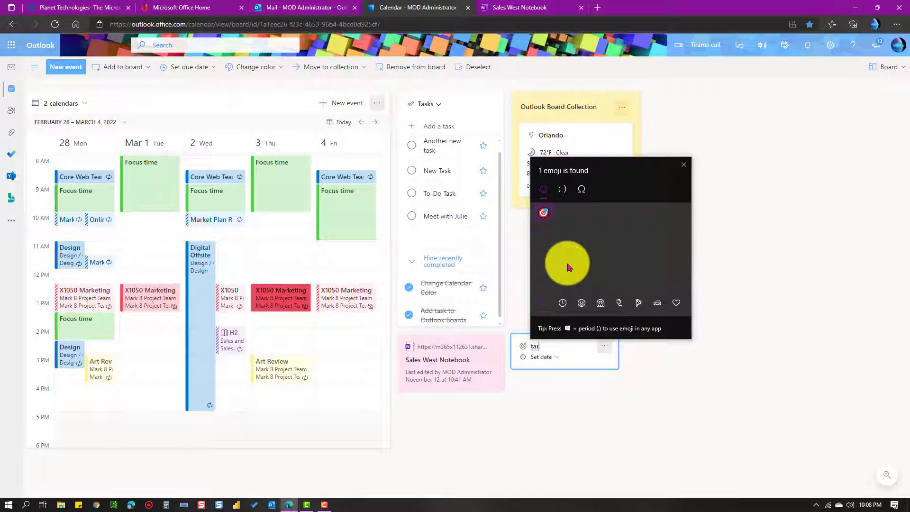
click(541, 215)
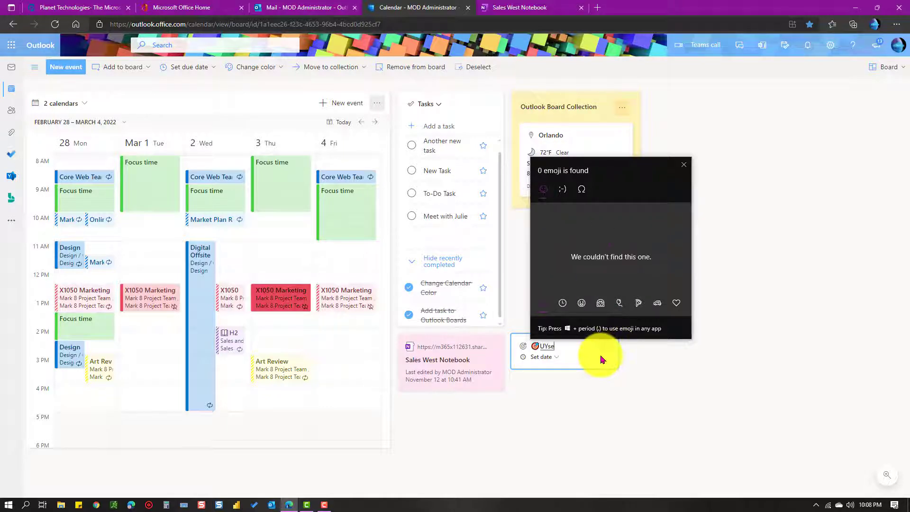
Complete the goal's text after the emoji with "Use Outlook Board View".
text(Use Outlook Board)
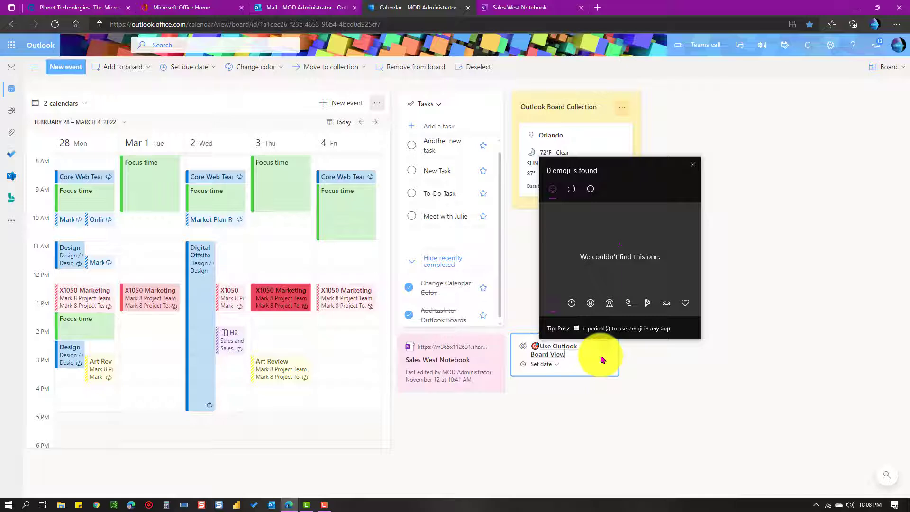
text( View)
click(540, 351)
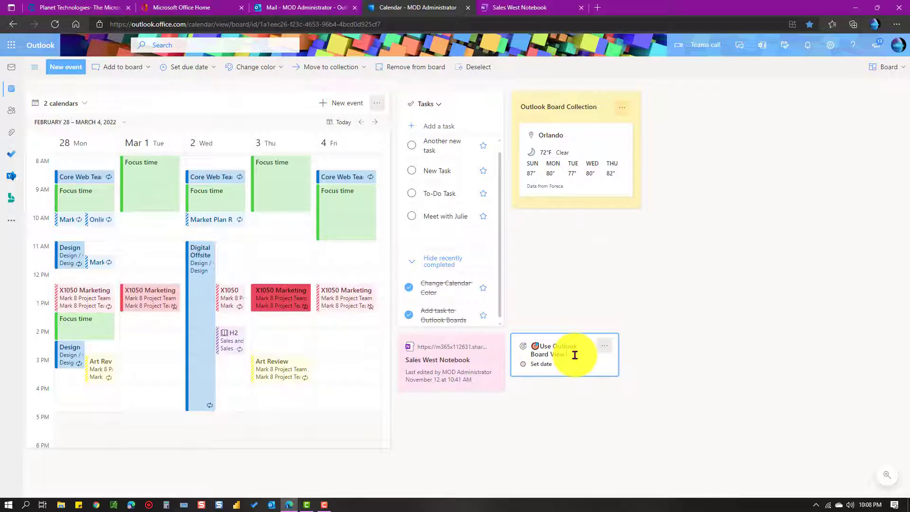
Set the goal's due date to March 2 and move its card into the Outlook Board Collection.
click(551, 366)
click(559, 292)
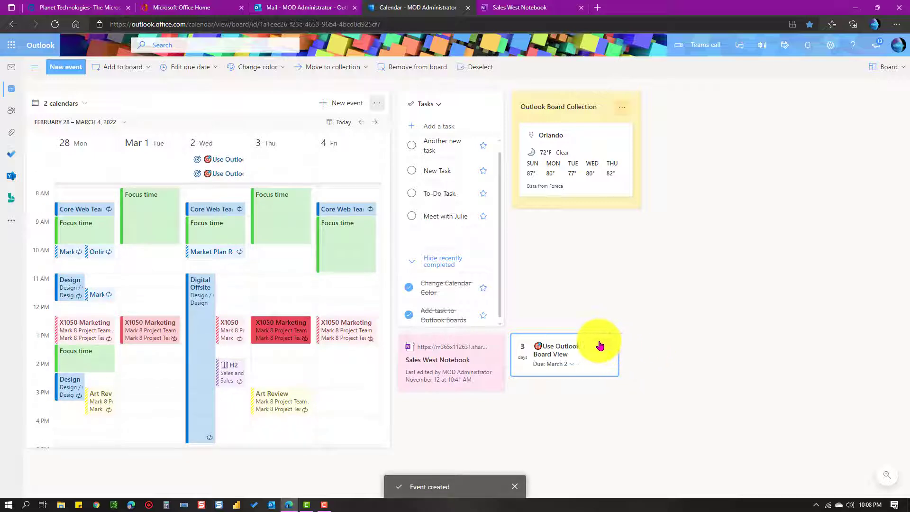
drag(600, 346, 615, 190)
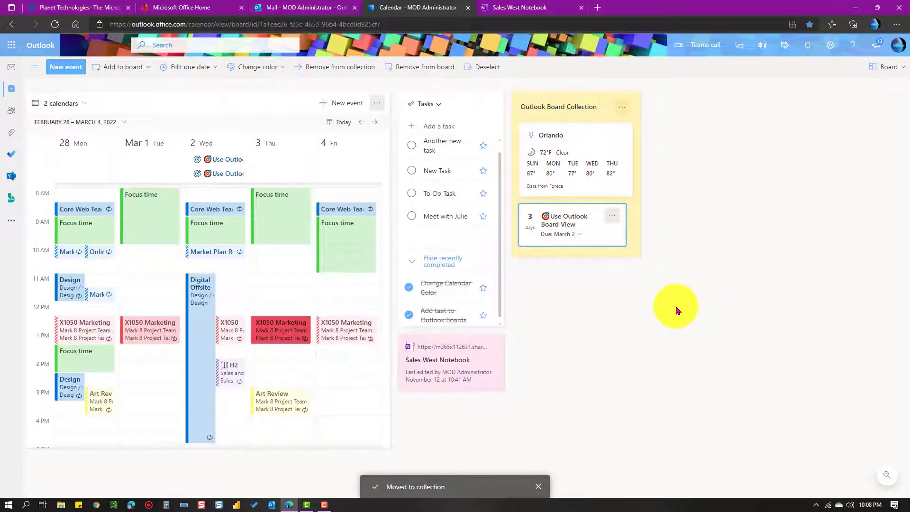
Add a Note card to the board and place it directly below the Outlook Board Collection.
click(641, 304)
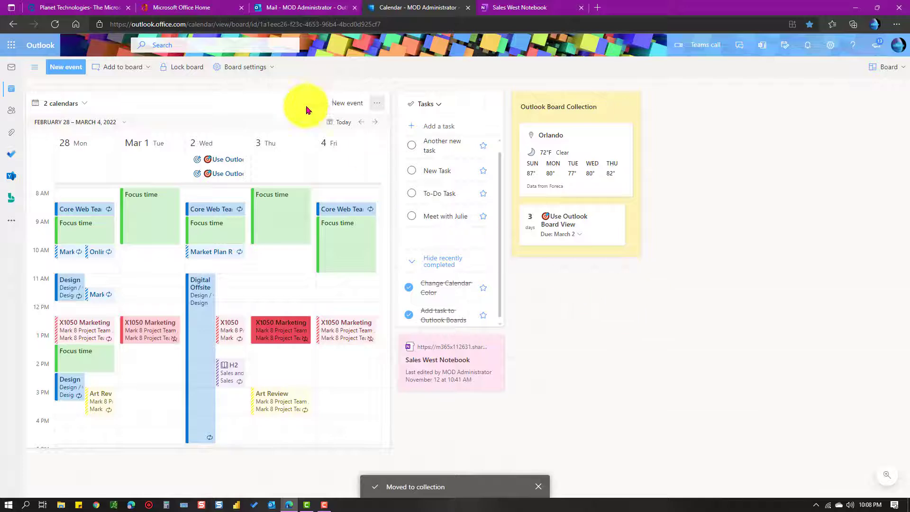
click(143, 70)
click(131, 101)
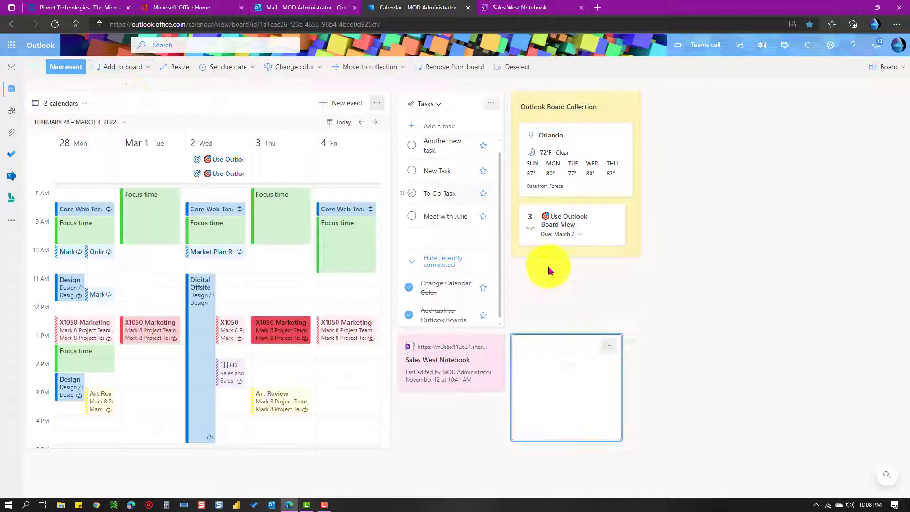
drag(668, 372, 671, 284)
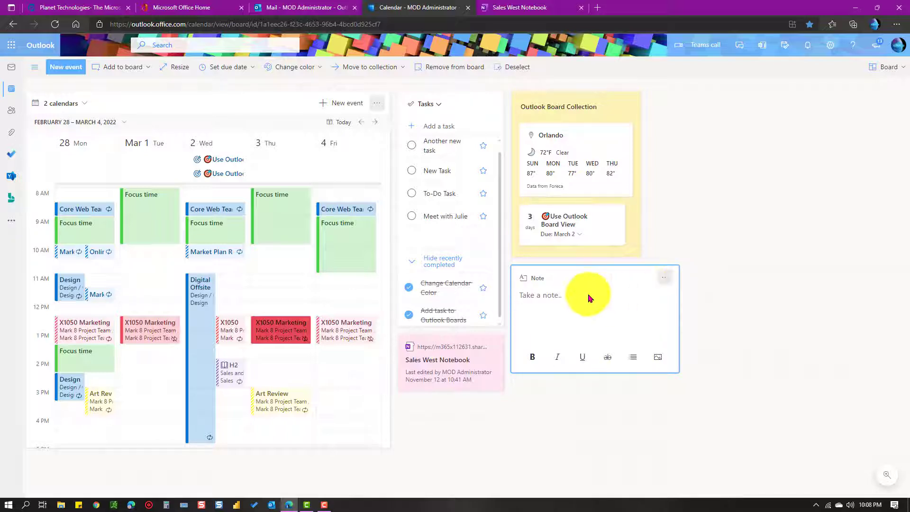
Write "I can take notes" in the note, followed by a bulleted list with "Bullets" and a bold "Bold" item.
click(552, 301)
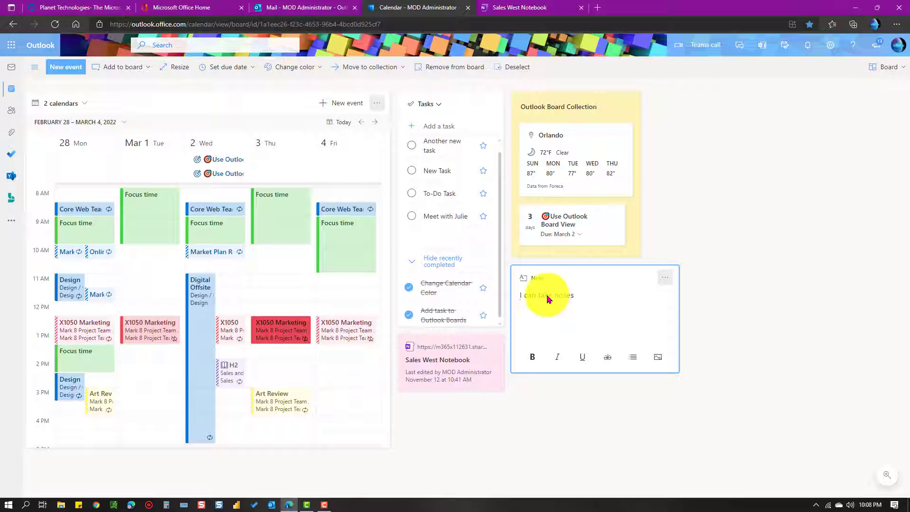
key(Return)
click(633, 358)
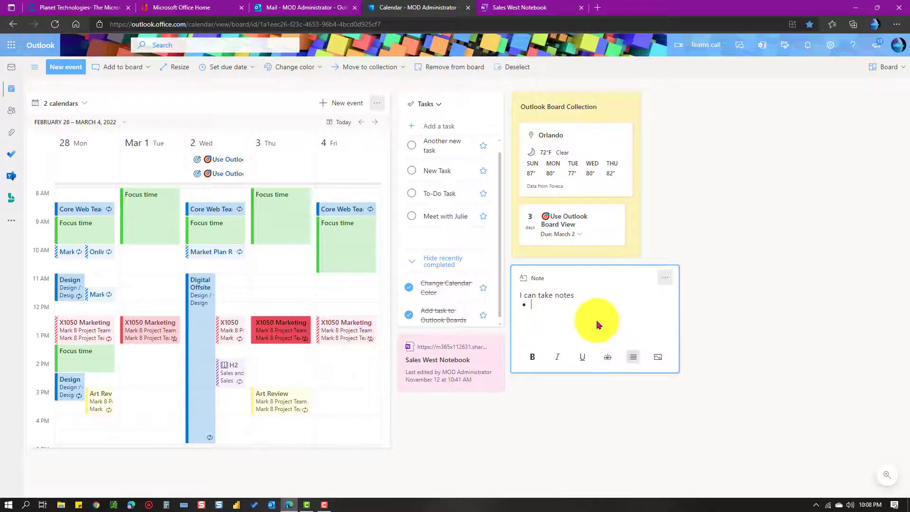
click(533, 358)
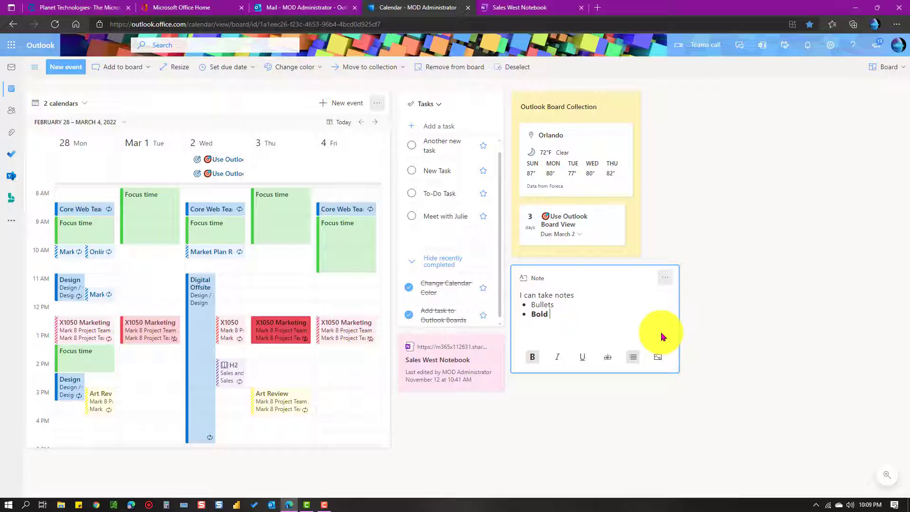
Insert Outlook-Logo-2019-present.jpg from the Pictures folder into the note and enlarge the card's height to fit the image and all the text.
click(657, 358)
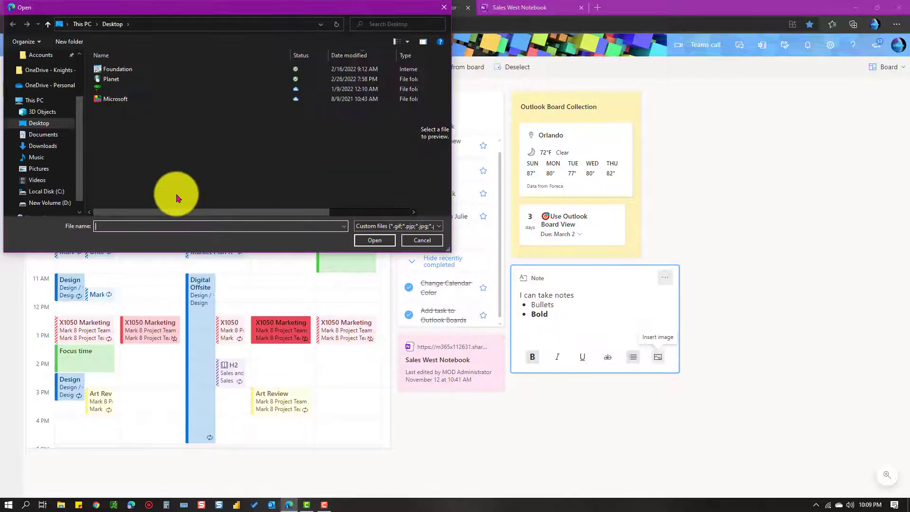
click(48, 169)
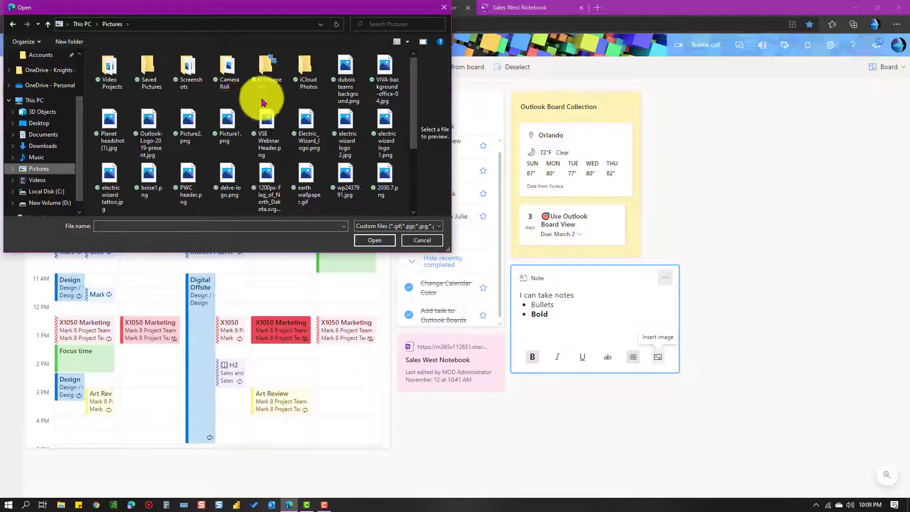
click(187, 128)
click(157, 128)
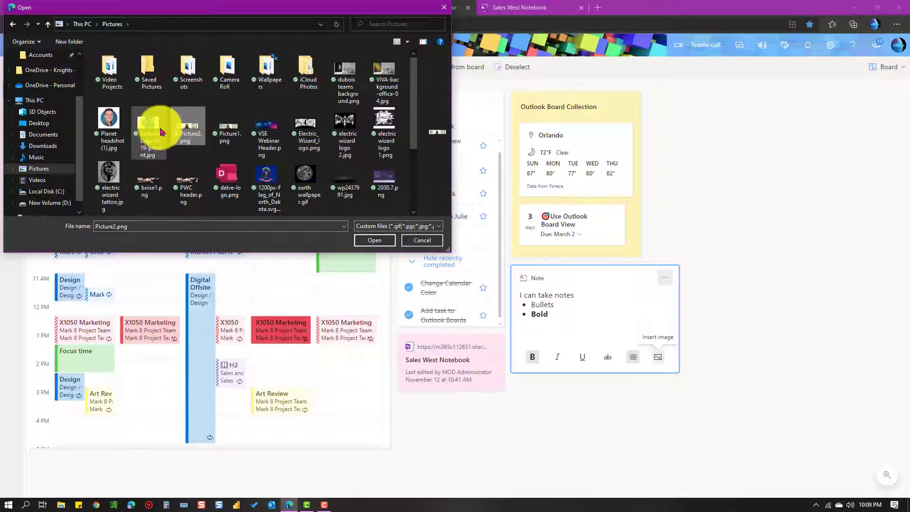
click(374, 240)
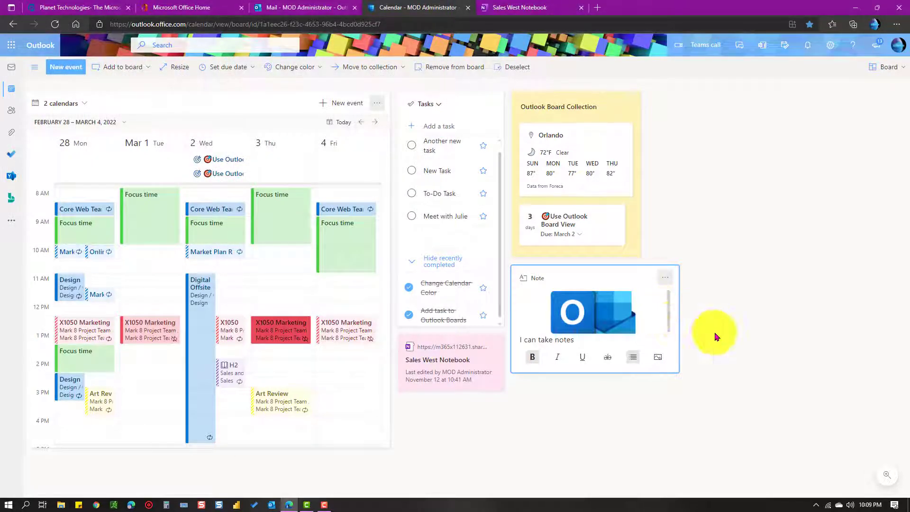
drag(662, 370, 650, 438)
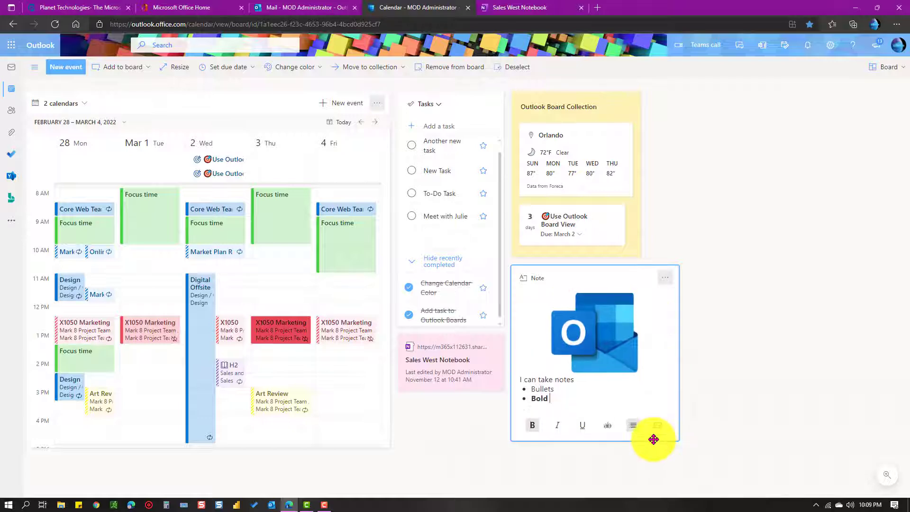
click(742, 376)
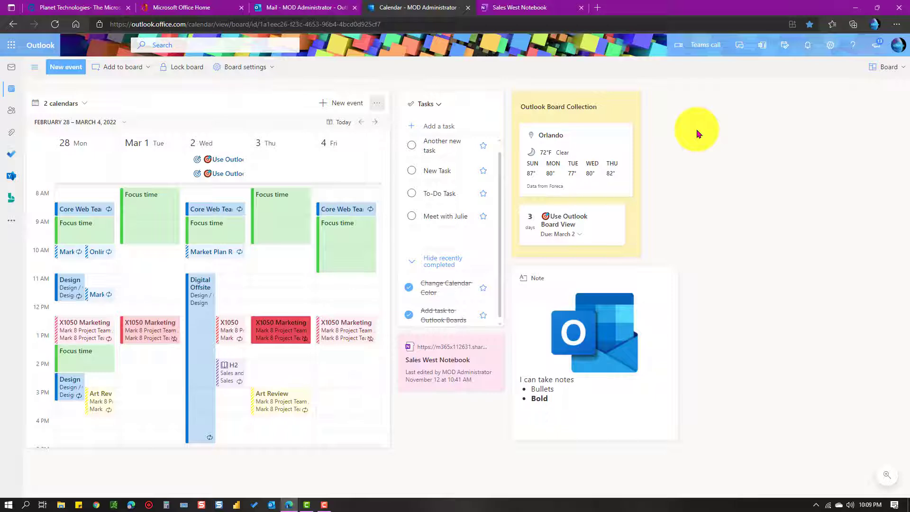
Add the latest Azure AD Identity Protection Weekly Digest email from the inbox to the board and change its card's color to Blue.
click(304, 10)
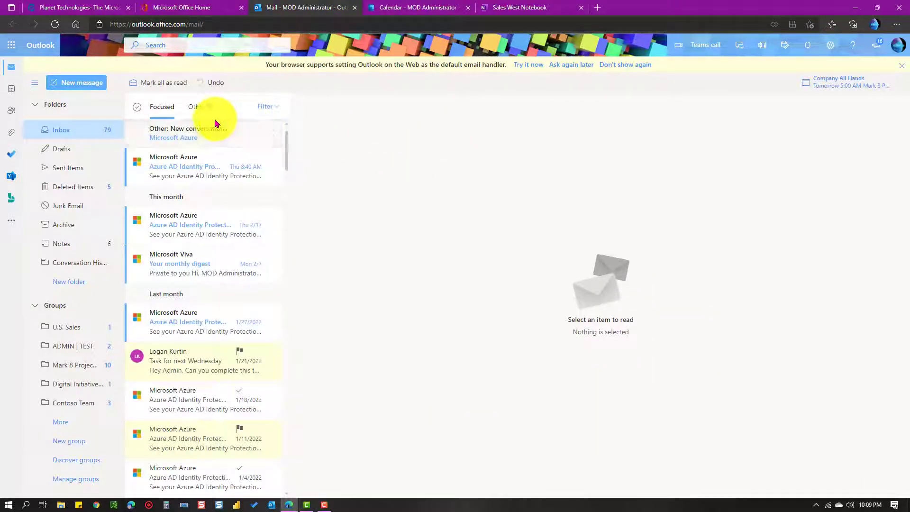
click(200, 166)
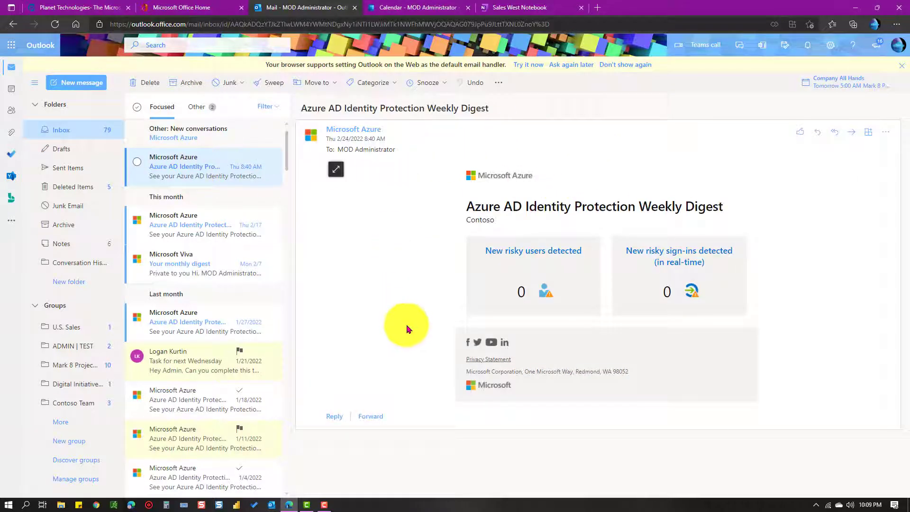
click(885, 137)
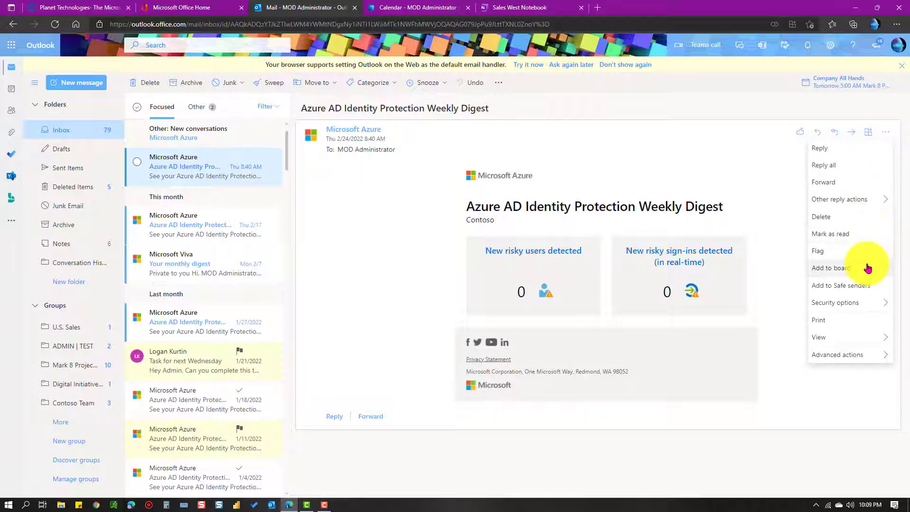
mouse_move(854, 268)
click(768, 271)
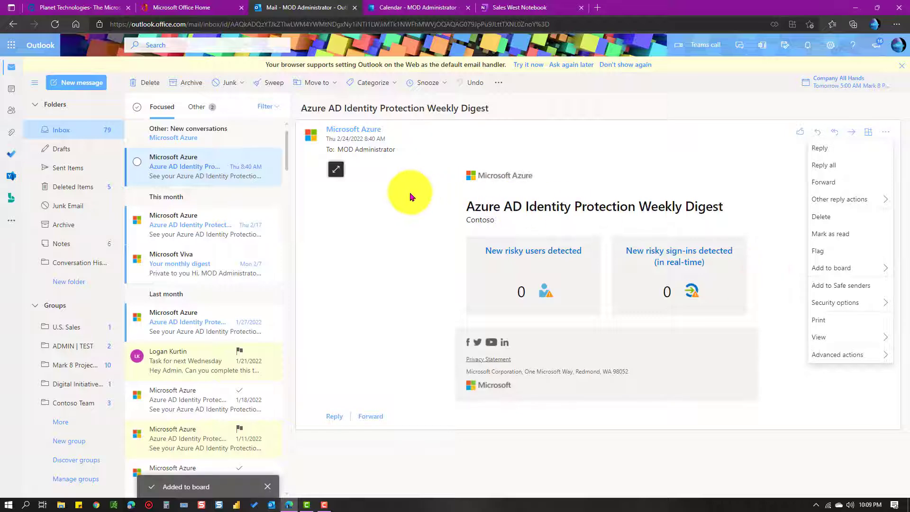
click(436, 7)
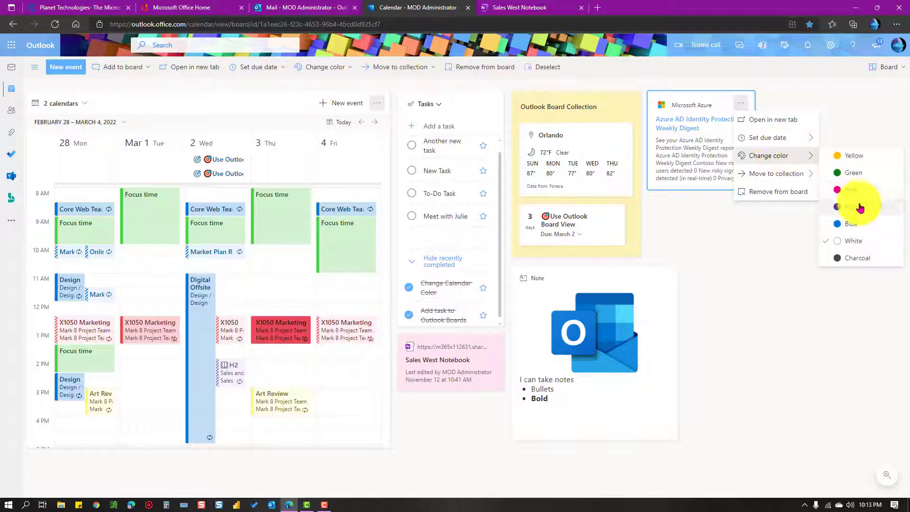
click(852, 224)
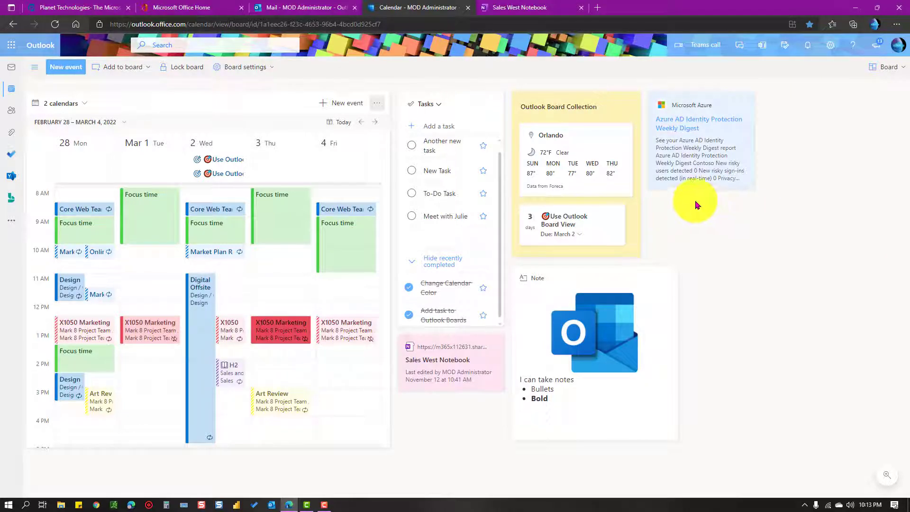
View the full Azure AD digest message from its board card in a separate window and return to the board.
click(689, 124)
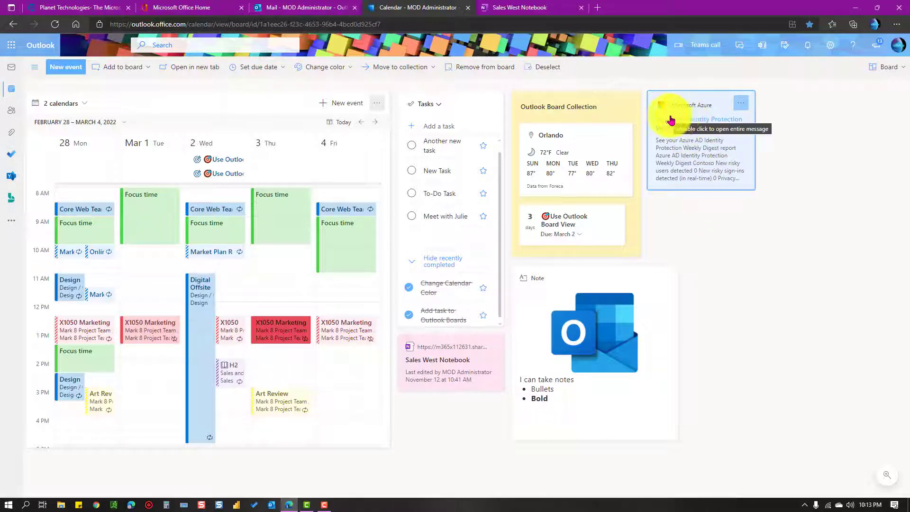
double_click(678, 121)
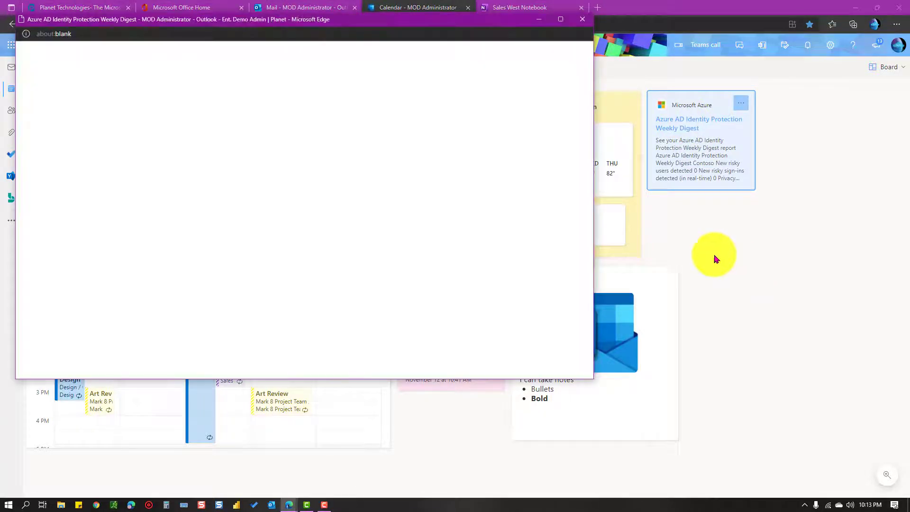
drag(401, 21, 568, 60)
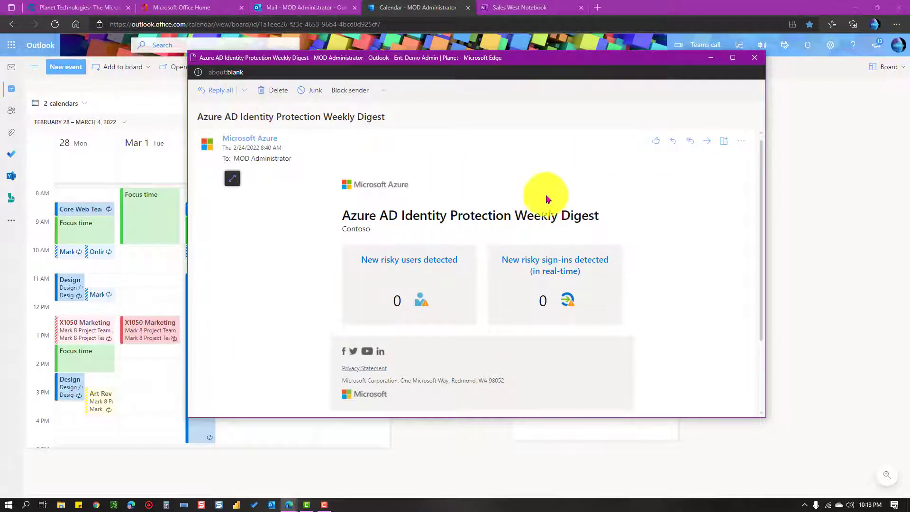
click(754, 57)
click(677, 218)
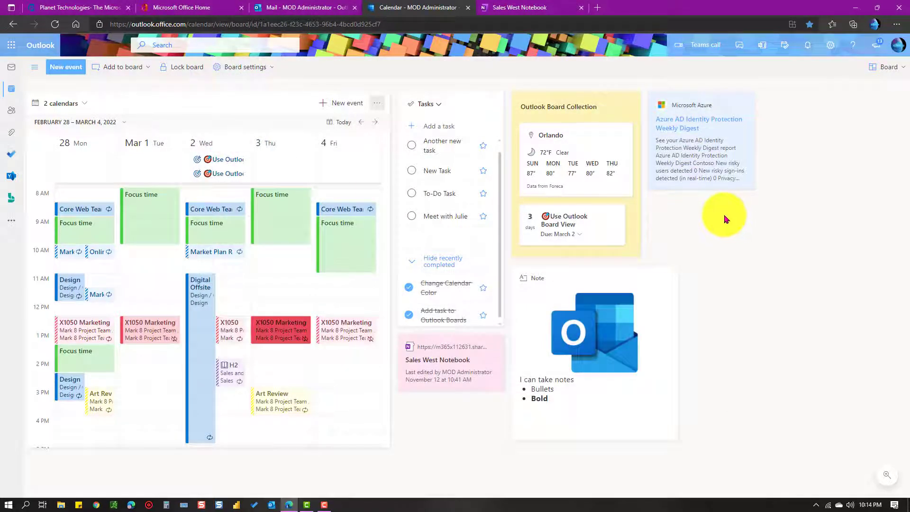
click(141, 68)
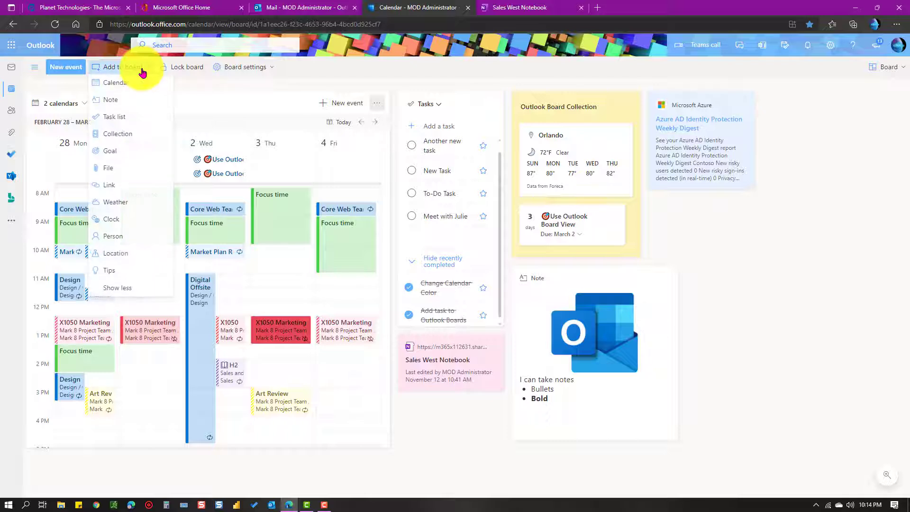
click(136, 186)
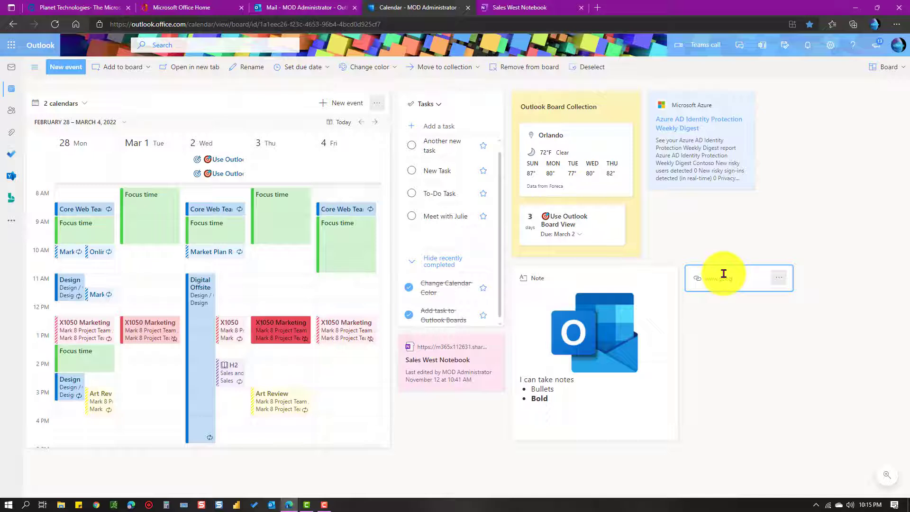
key(Return)
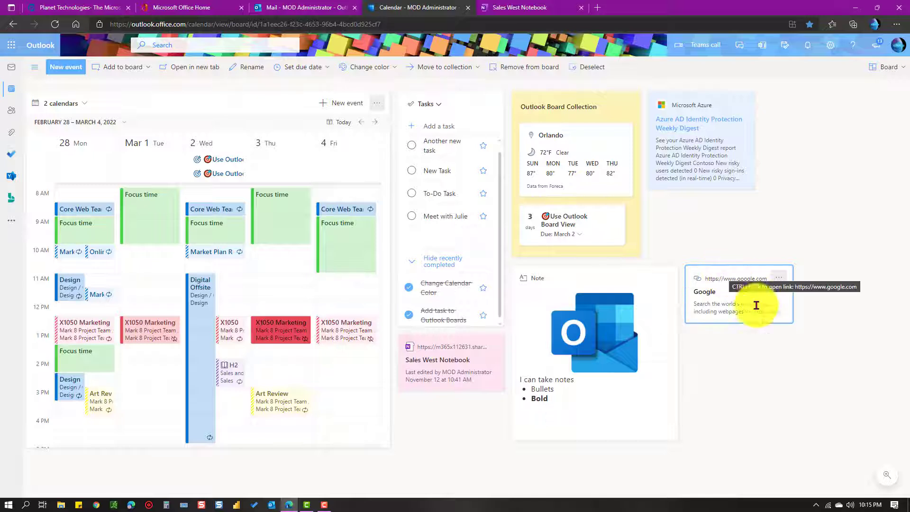
Change the Google link card's color to Yellow.
click(781, 281)
mouse_move(825, 347)
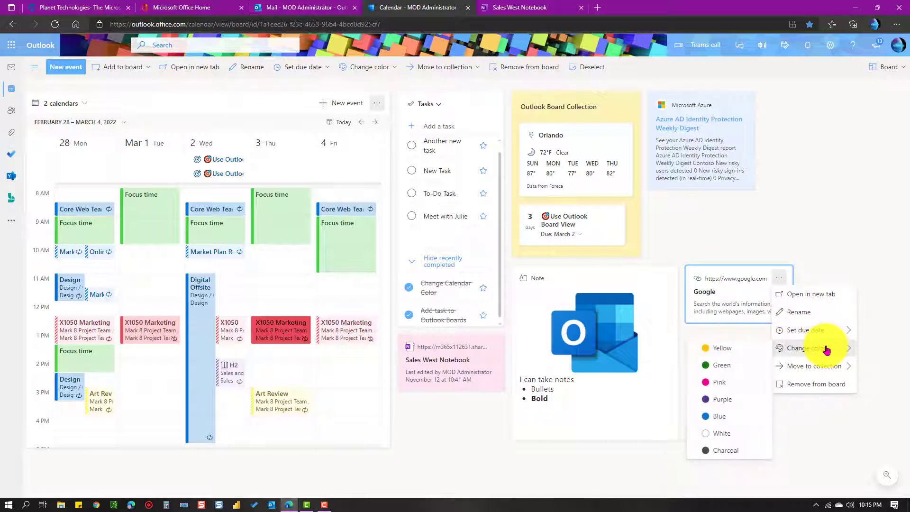
click(742, 349)
Set the Google link card's color to Purple and move it directly below the Azure AD email card.
click(779, 278)
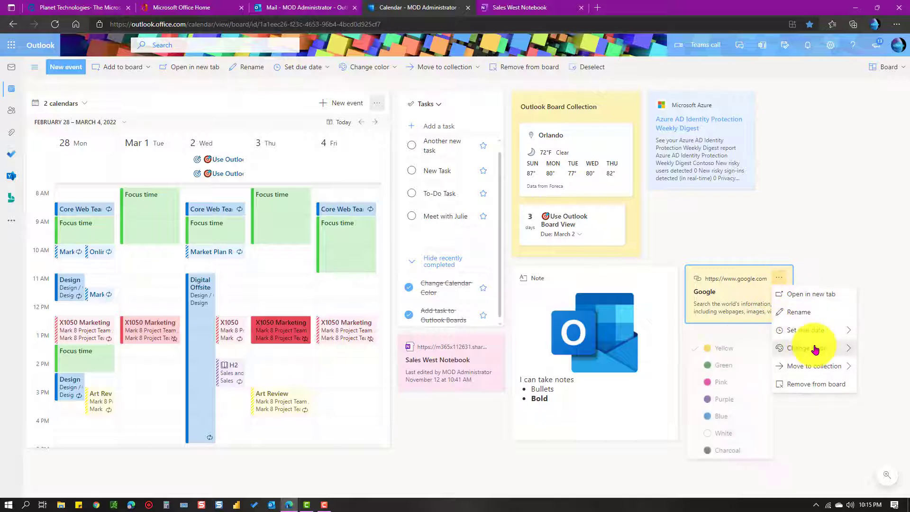
click(738, 400)
drag(778, 259, 746, 214)
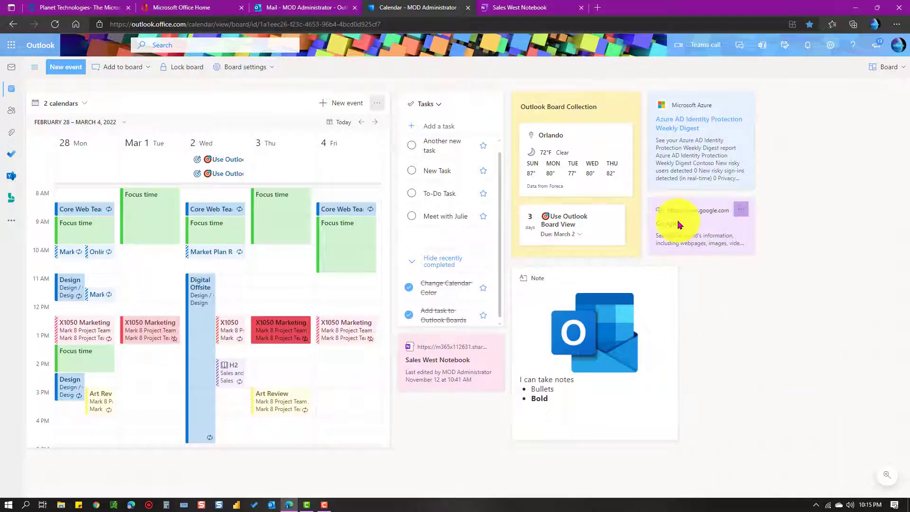
Open the Google page from its board link card and decline the suggestion to switch to Chrome.
click(669, 224)
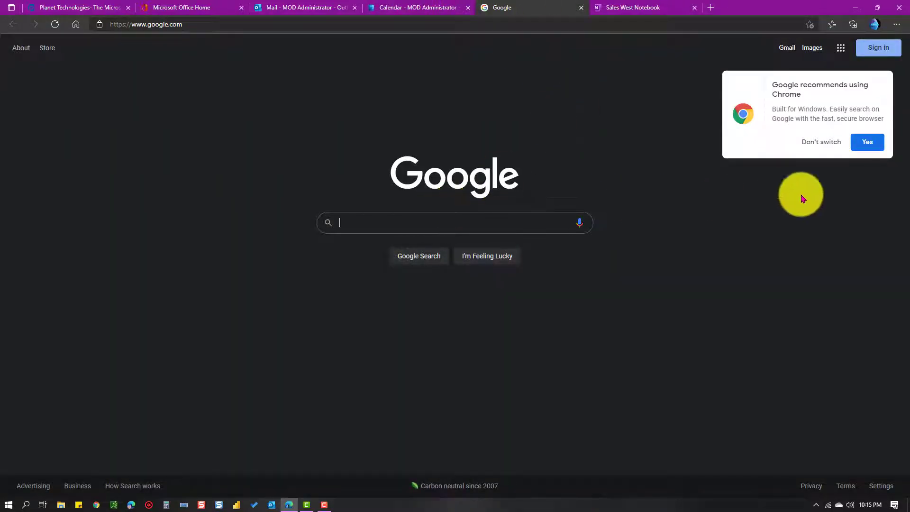
click(819, 144)
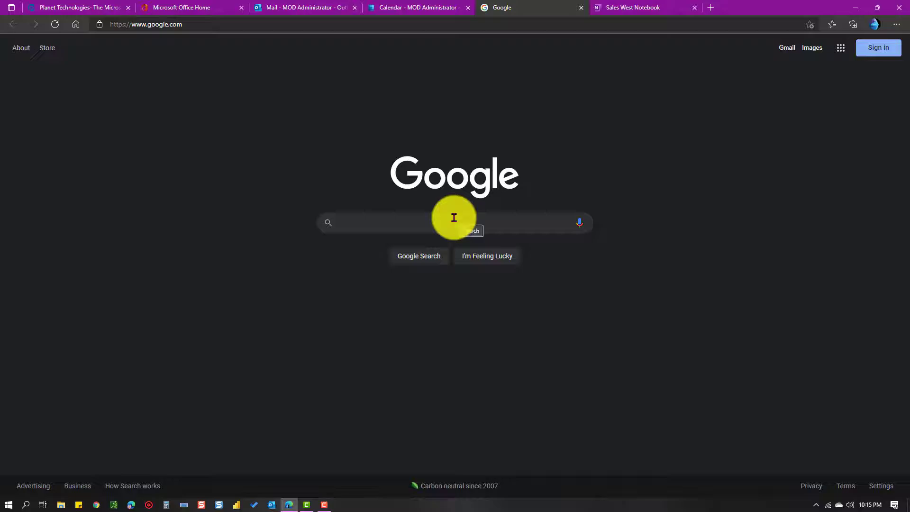